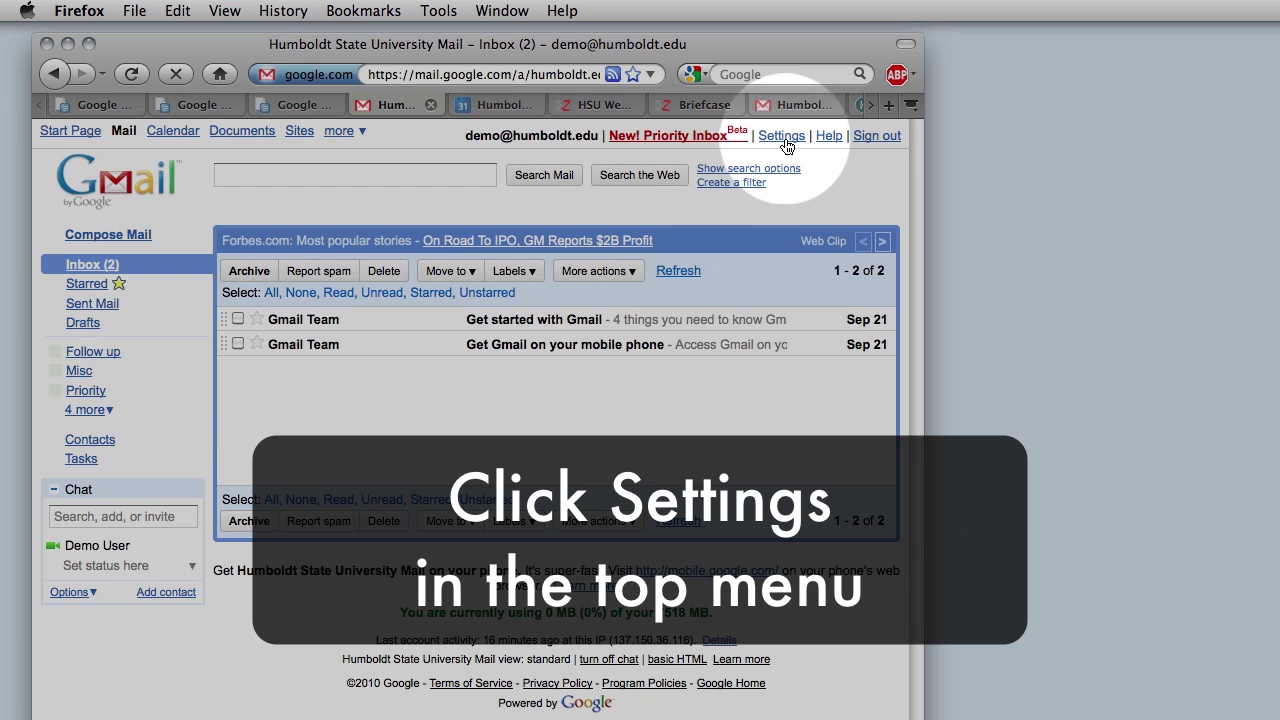
Open Gmail Settings on the Labels tab and scroll down to the system label list.
{"action": "left_click", "coordinate": [782, 136]}
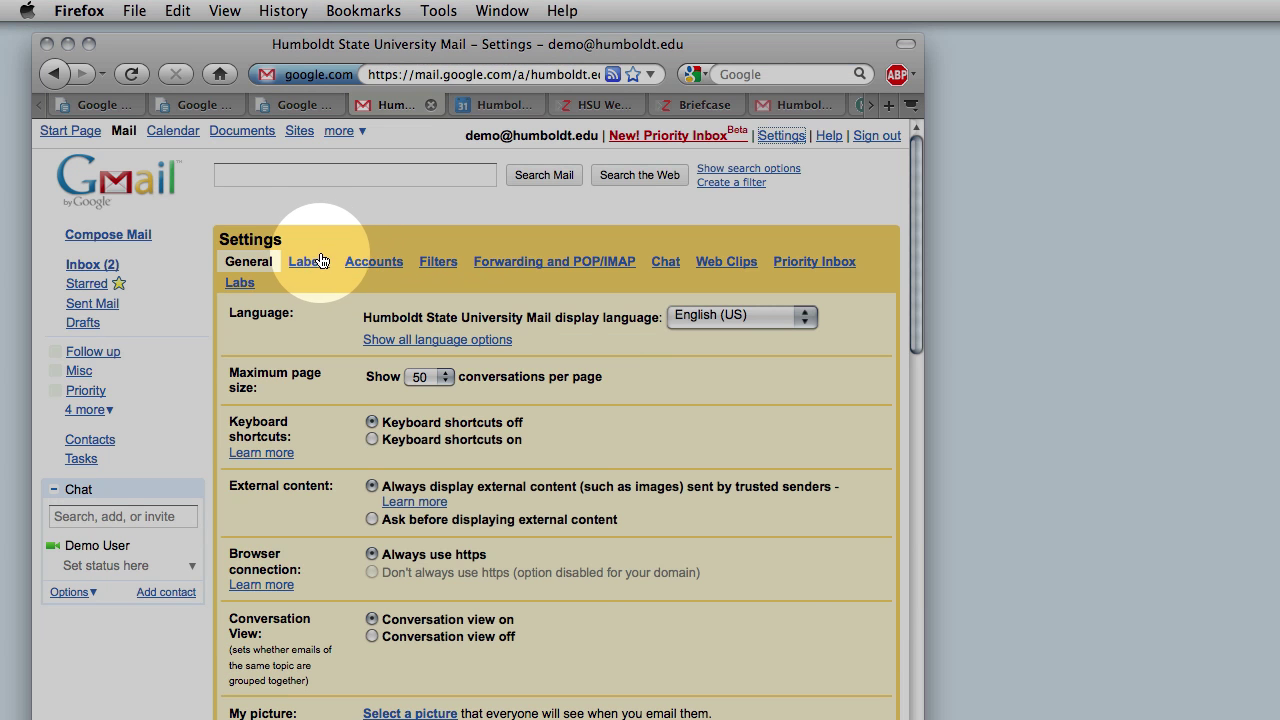
{"action": "left_click", "coordinate": [309, 262]}
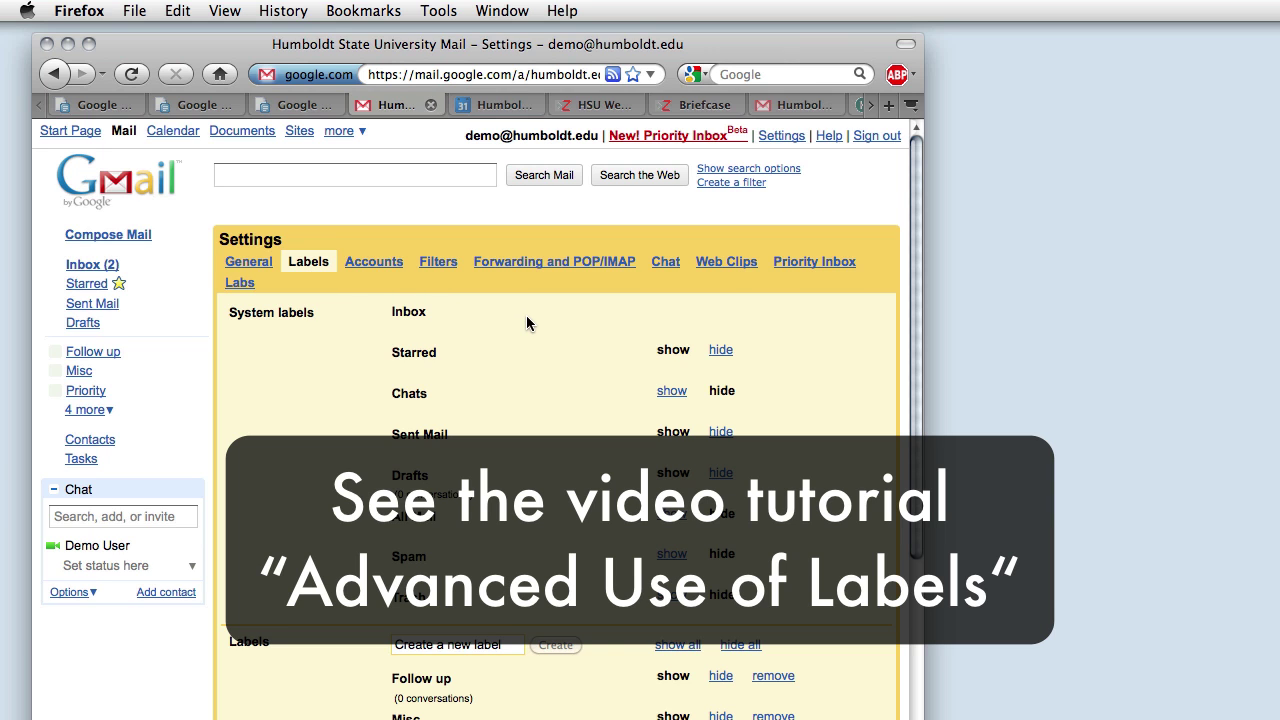
{"action": "scroll", "coordinate": [526, 316], "scroll_direction": "down", "scroll_amount": 2}
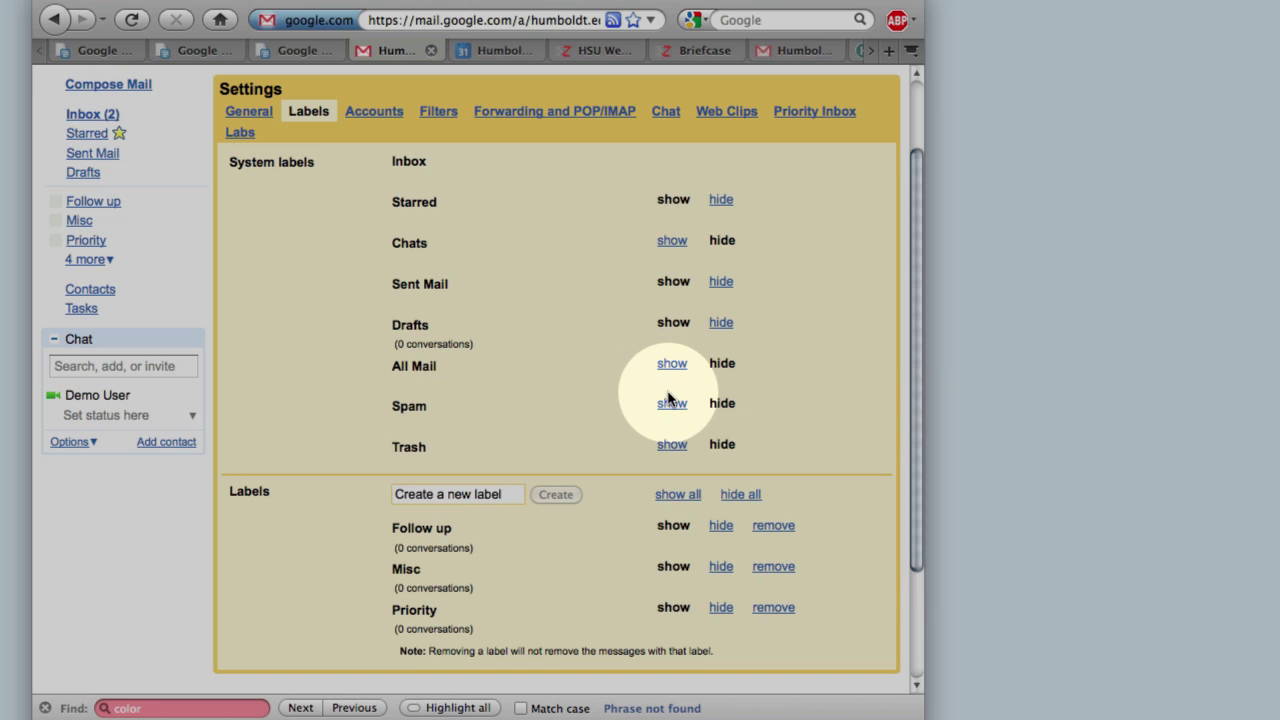
Set the Spam and Trash system labels to show in the sidebar.
{"action": "left_click", "coordinate": [671, 404]}
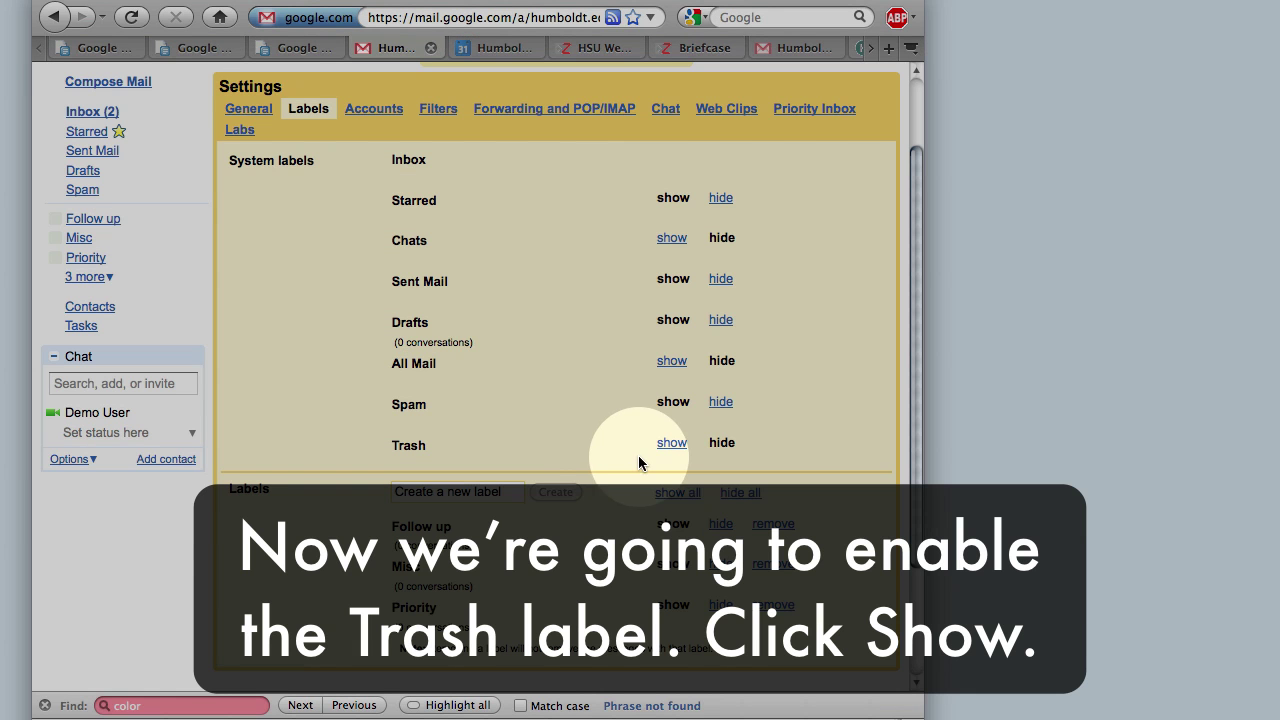
{"action": "left_click", "coordinate": [673, 447]}
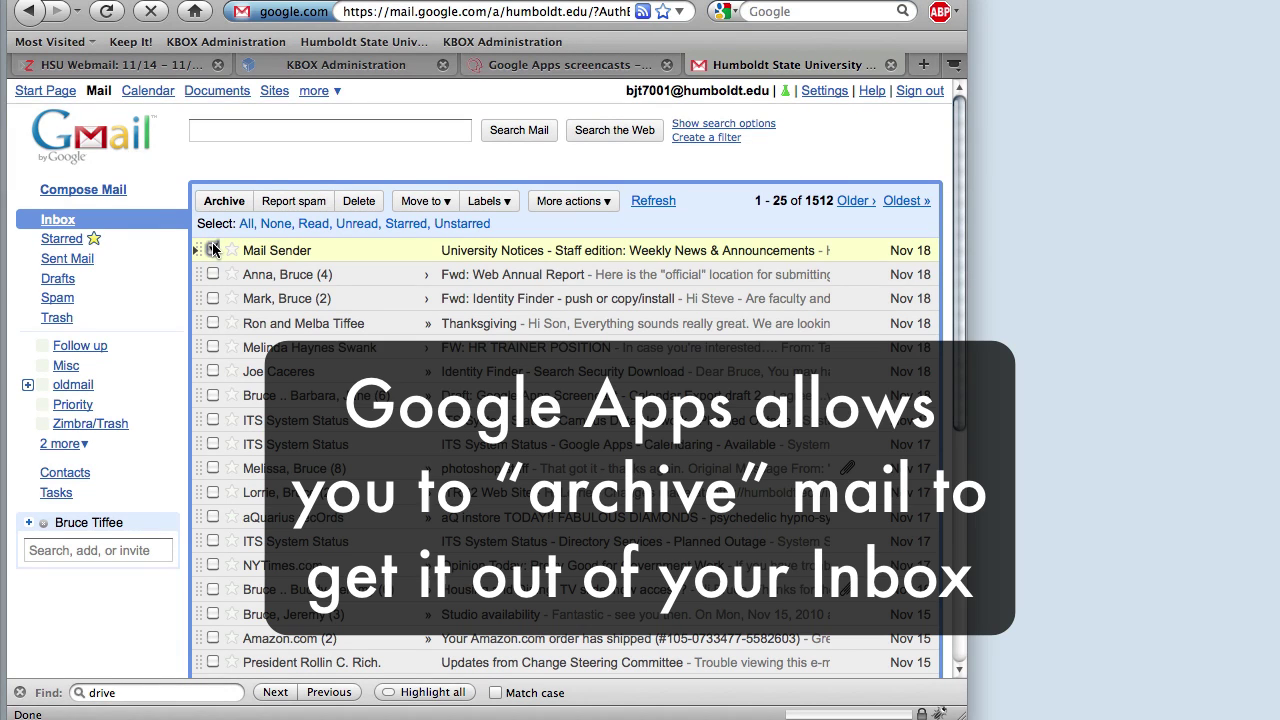
{"action": "left_click", "coordinate": [226, 201]}
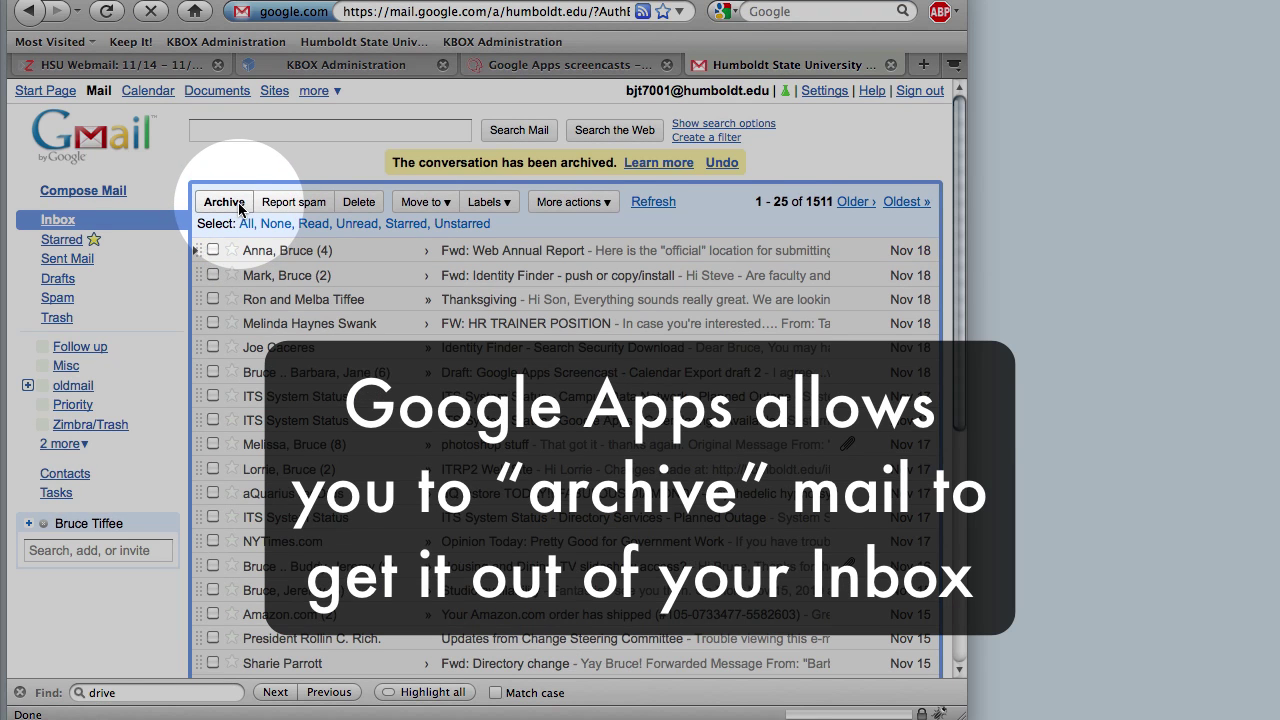
{"action": "left_click", "coordinate": [212, 347]}
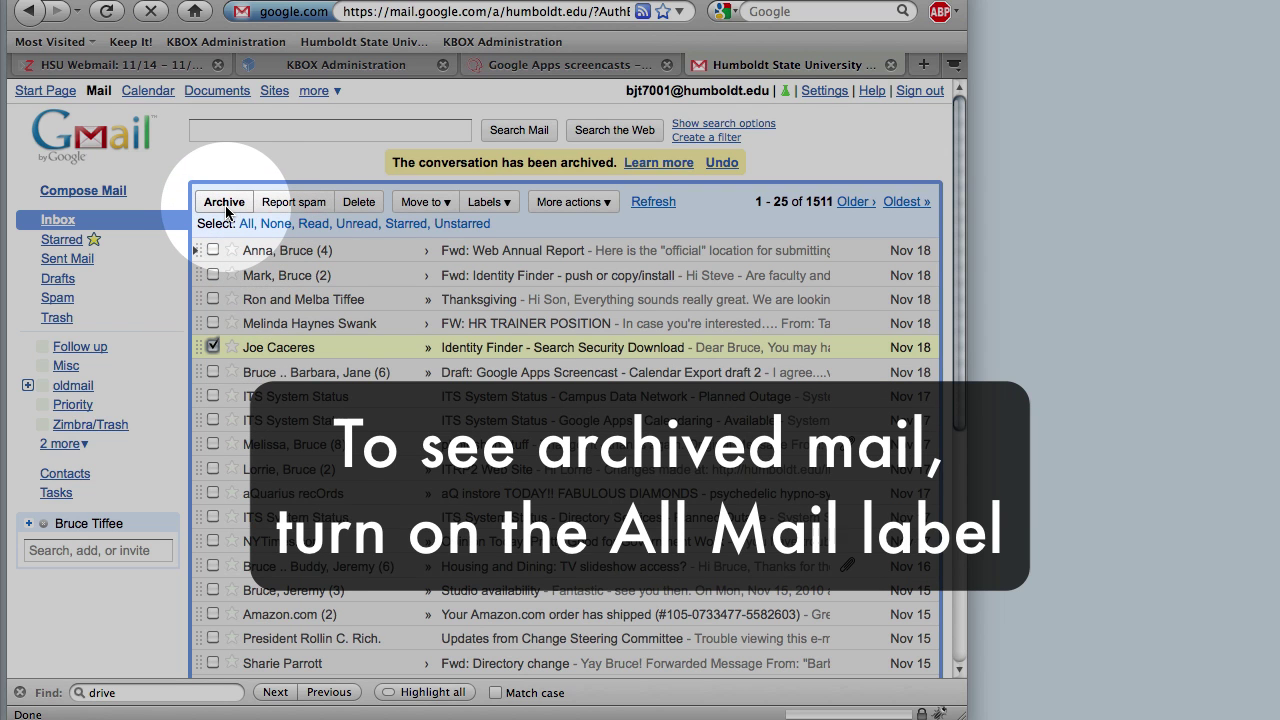
{"action": "left_click", "coordinate": [226, 203]}
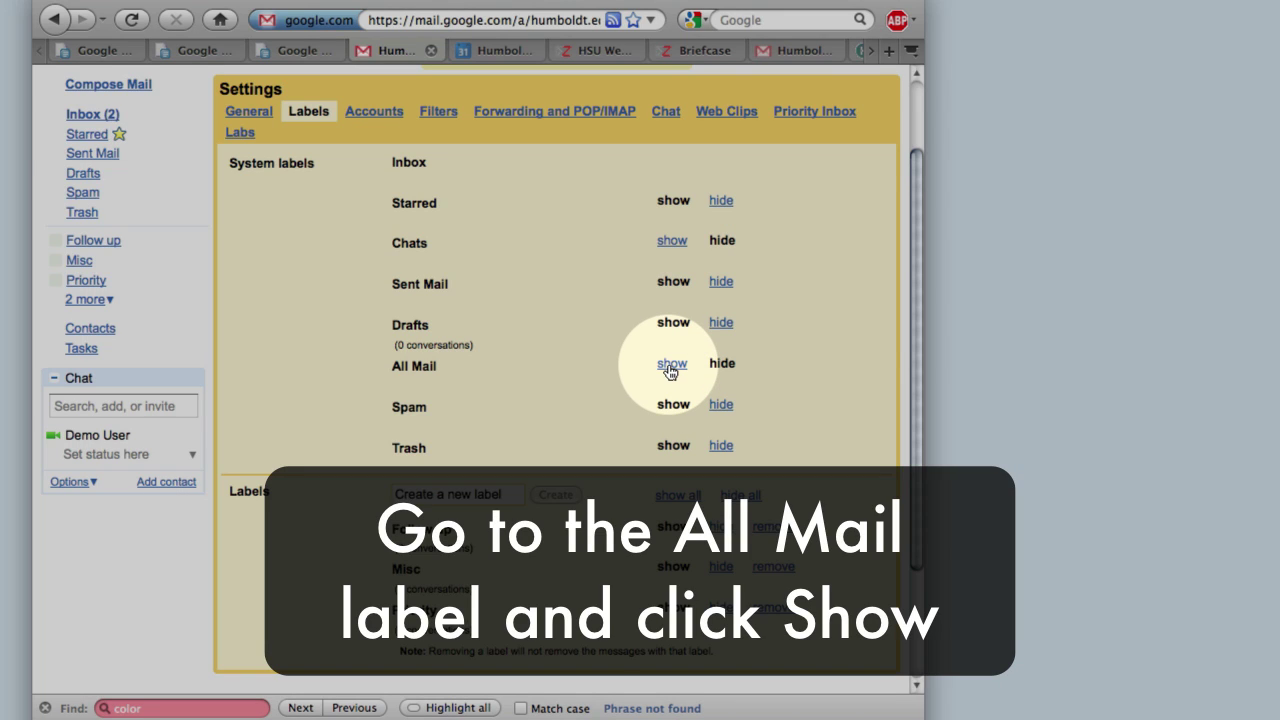
{"action": "left_click", "coordinate": [670, 366]}
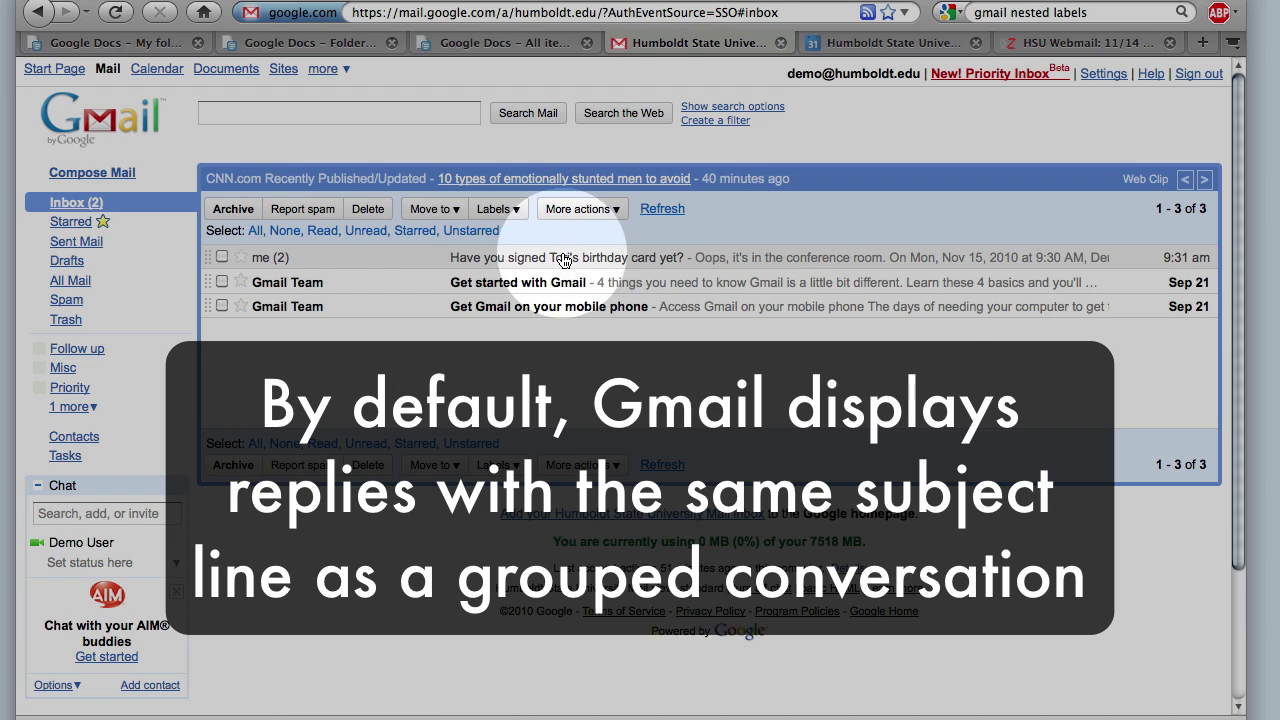
After viewing the birthday card thread, set Conversation view off and save General settings.
{"action": "left_click", "coordinate": [560, 258]}
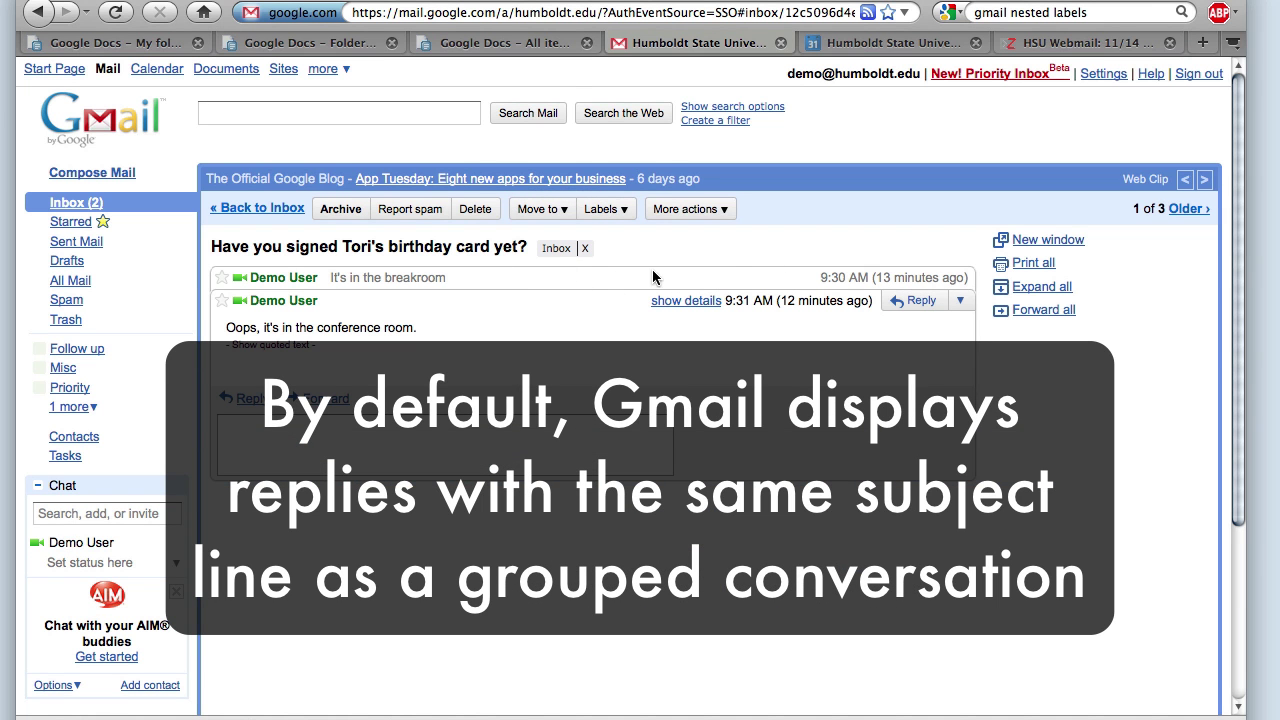
{"action": "left_click", "coordinate": [1049, 289]}
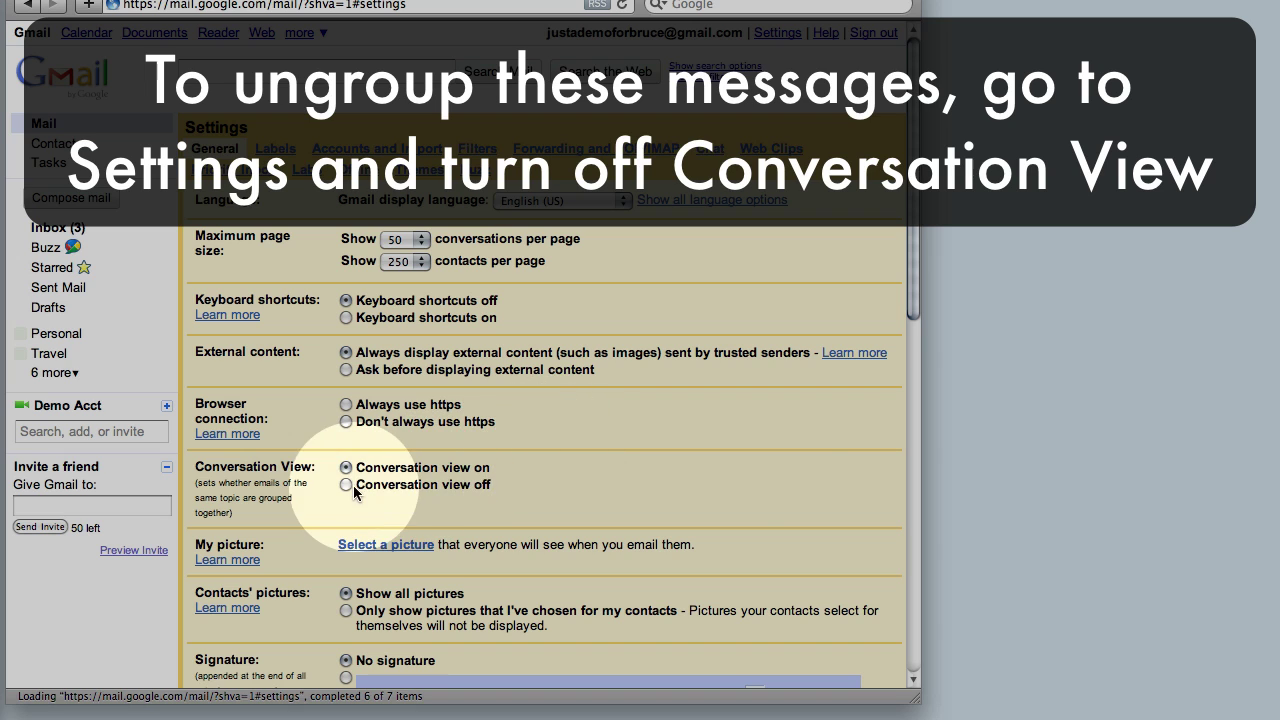
{"action": "left_click", "coordinate": [345, 485]}
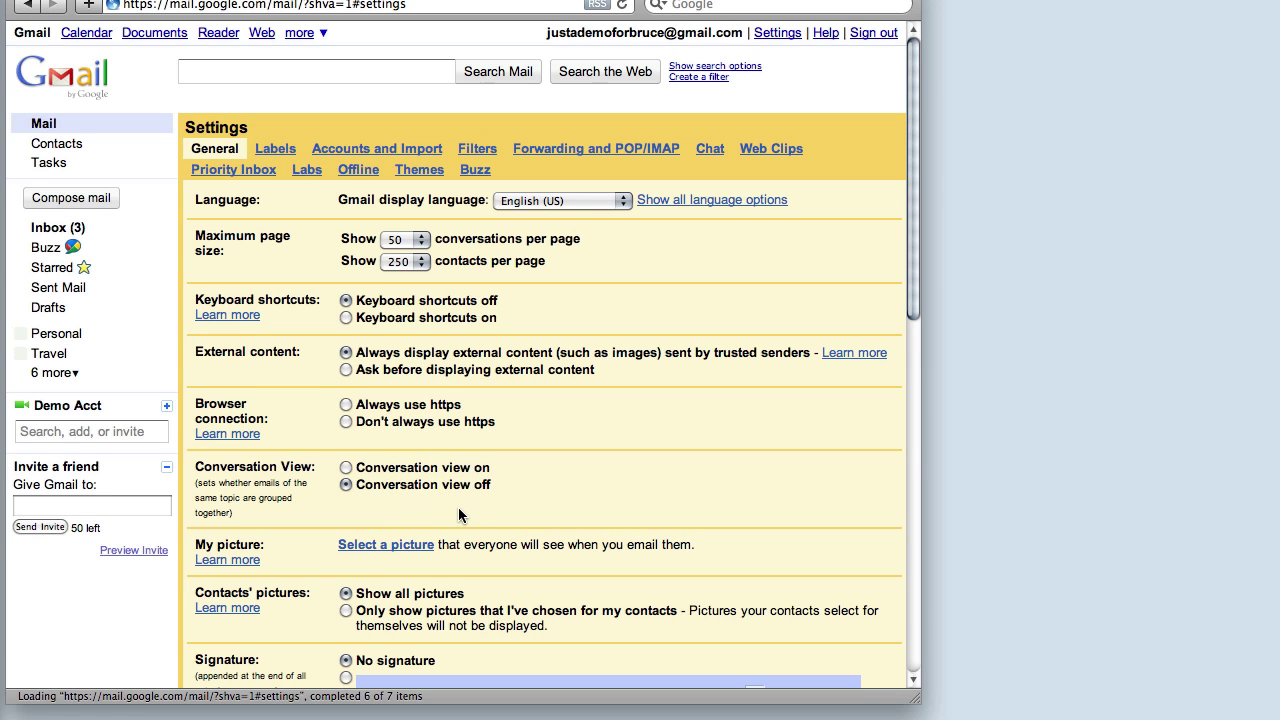
{"action": "scroll", "coordinate": [463, 505], "scroll_direction": "down", "scroll_amount": 5}
{"action": "scroll", "coordinate": [464, 505], "scroll_direction": "down", "scroll_amount": 3}
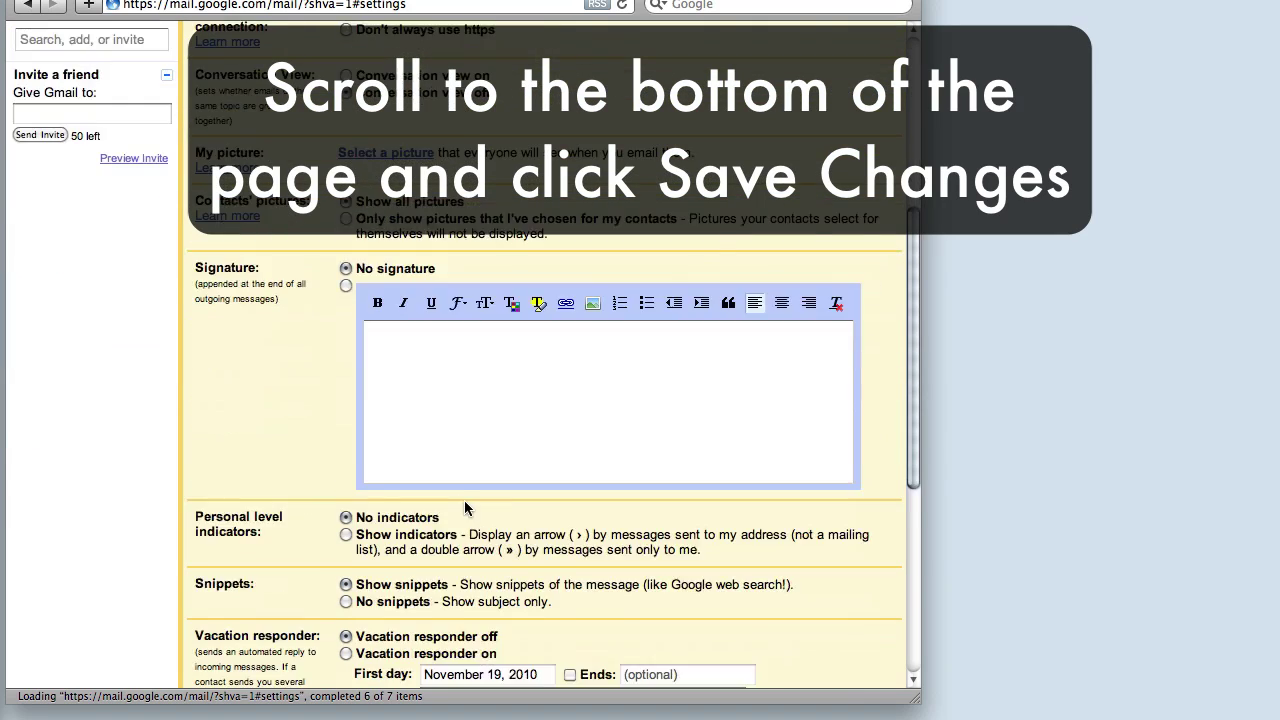
{"action": "scroll", "coordinate": [464, 505], "scroll_direction": "down", "scroll_amount": 5}
{"action": "scroll", "coordinate": [464, 508], "scroll_direction": "down", "scroll_amount": 3}
{"action": "scroll", "coordinate": [464, 508], "scroll_direction": "down", "scroll_amount": 1}
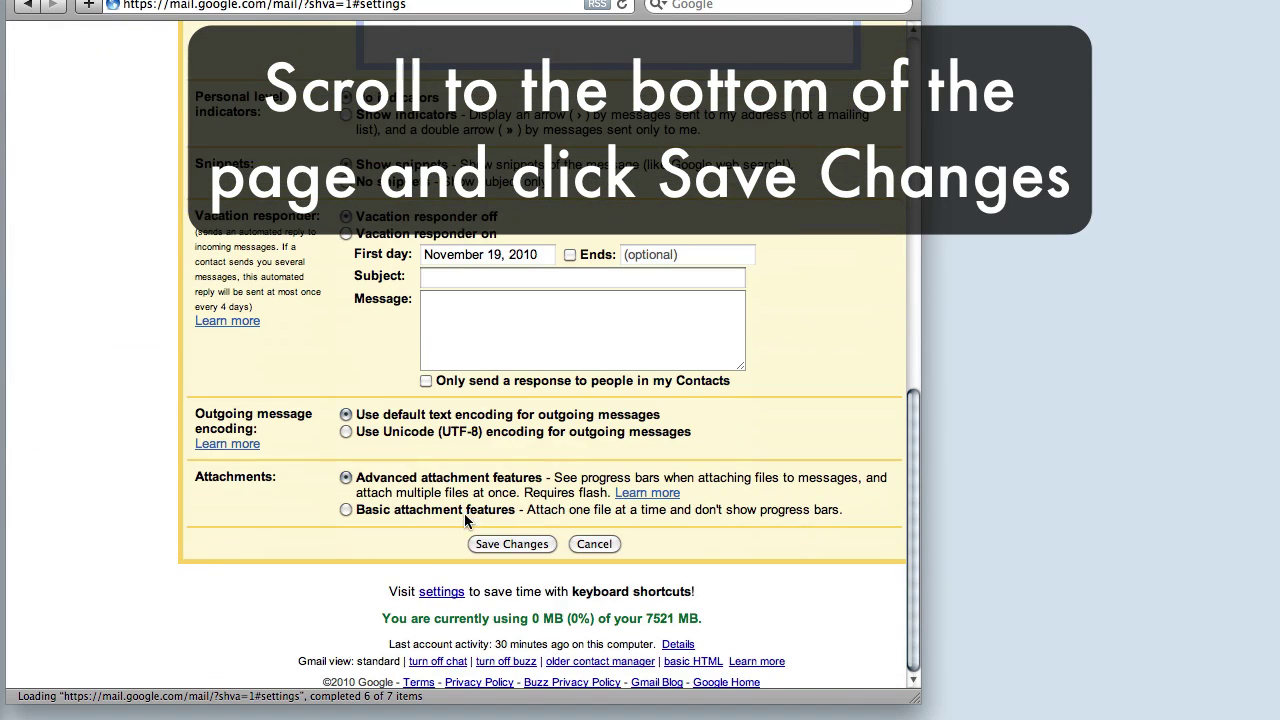
{"action": "left_click", "coordinate": [502, 541]}
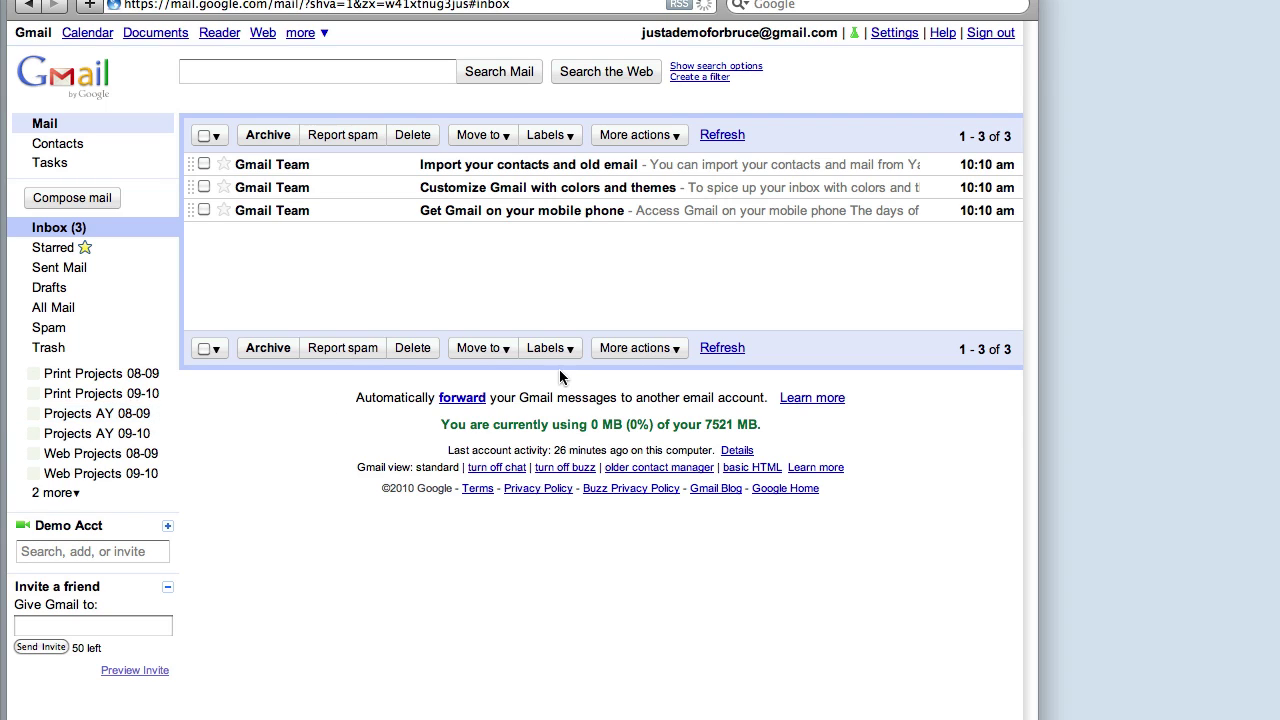
Enable the Nested Labels lab on the Labs settings page and save the changes.
{"action": "left_click", "coordinate": [886, 35]}
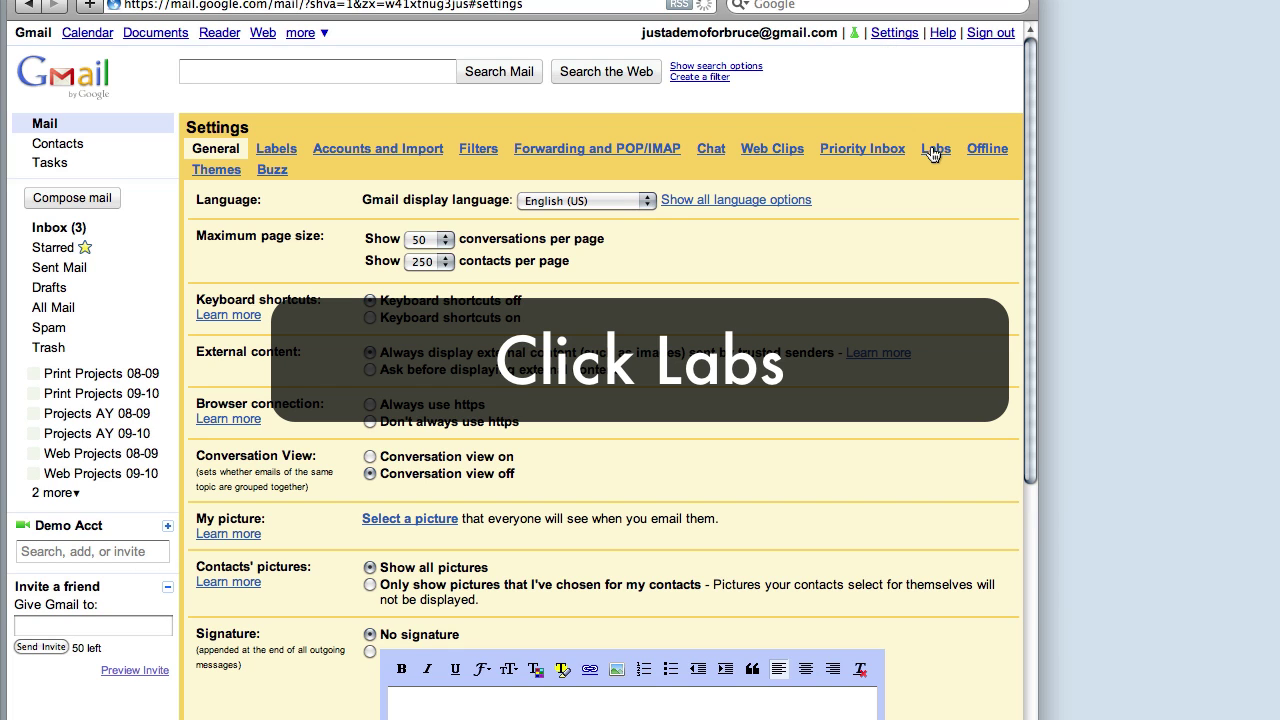
{"action": "left_click", "coordinate": [933, 150]}
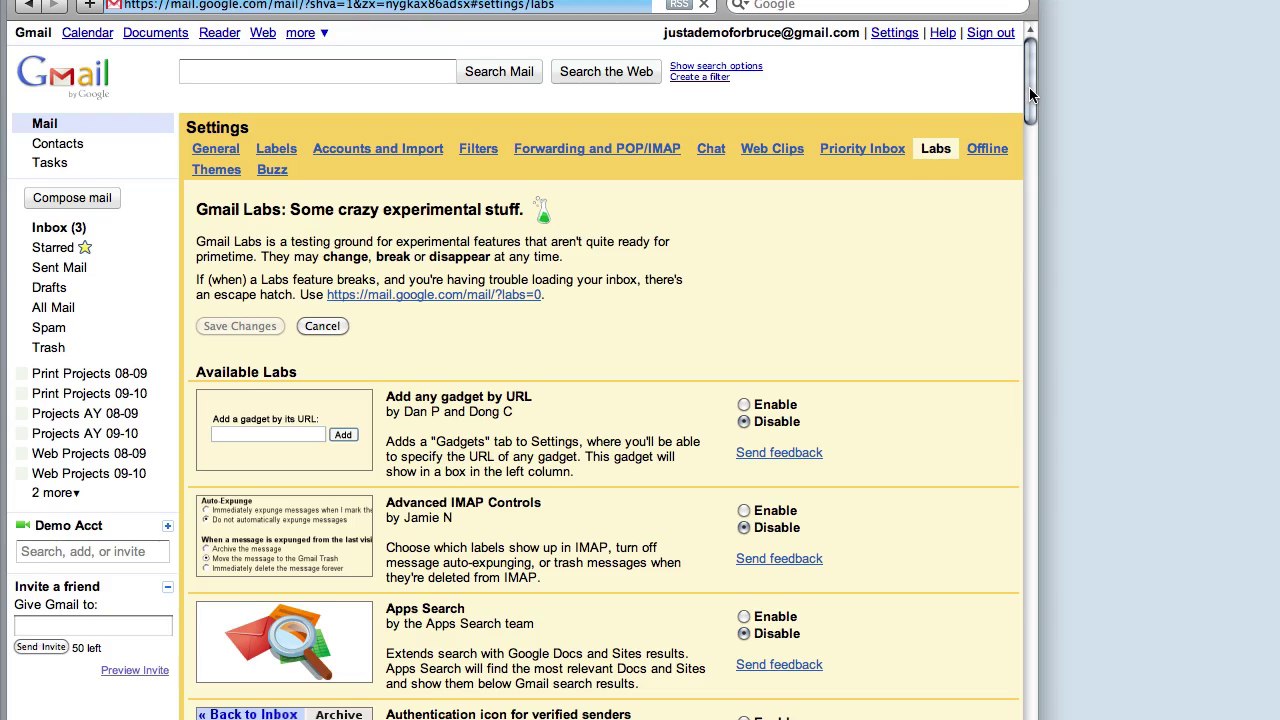
{"action": "mouse_move", "coordinate": [1029, 87]}
{"action": "left_mouse_down"}
{"action": "mouse_move", "coordinate": [1021, 235]}
{"action": "mouse_move", "coordinate": [968, 476]}
{"action": "left_mouse_up"}
{"action": "scroll", "coordinate": [968, 484], "scroll_direction": "down", "scroll_amount": 1}
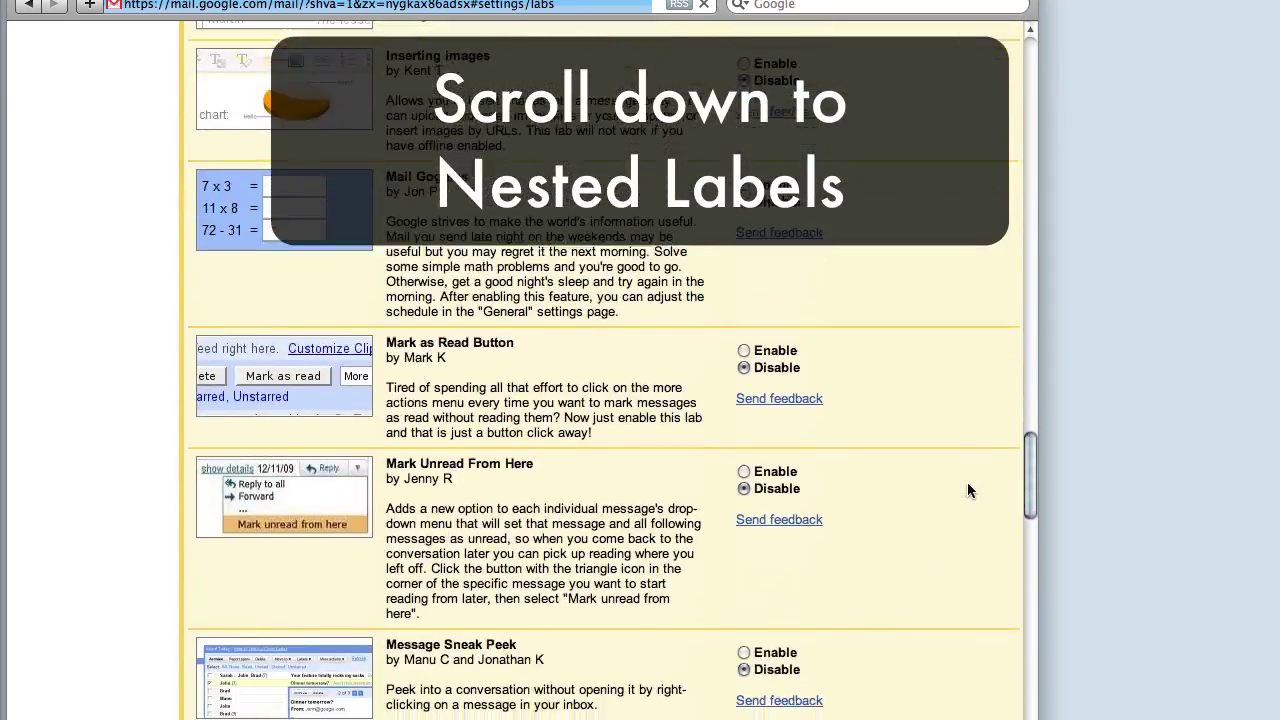
{"action": "scroll", "coordinate": [967, 482], "scroll_direction": "down", "scroll_amount": 3}
{"action": "scroll", "coordinate": [966, 507], "scroll_direction": "down", "scroll_amount": 5}
{"action": "scroll", "coordinate": [959, 560], "scroll_direction": "down", "scroll_amount": 1}
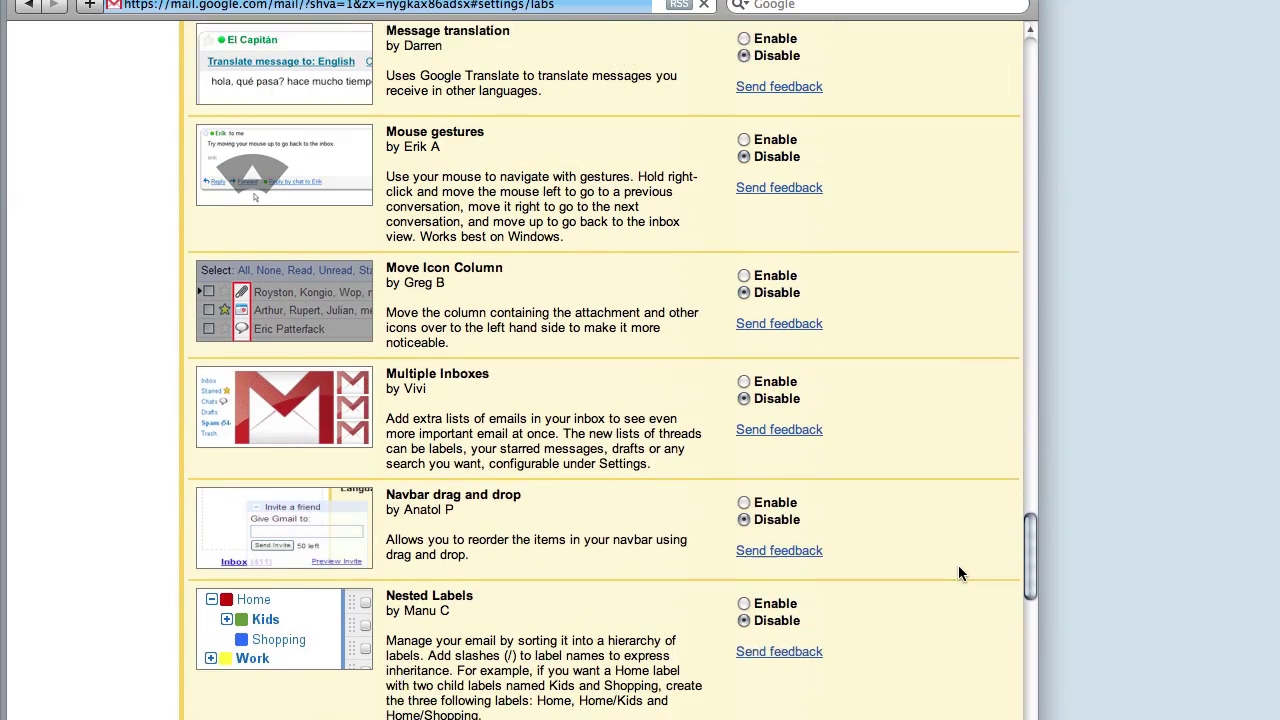
{"action": "scroll", "coordinate": [545, 535], "scroll_direction": "down", "scroll_amount": 1}
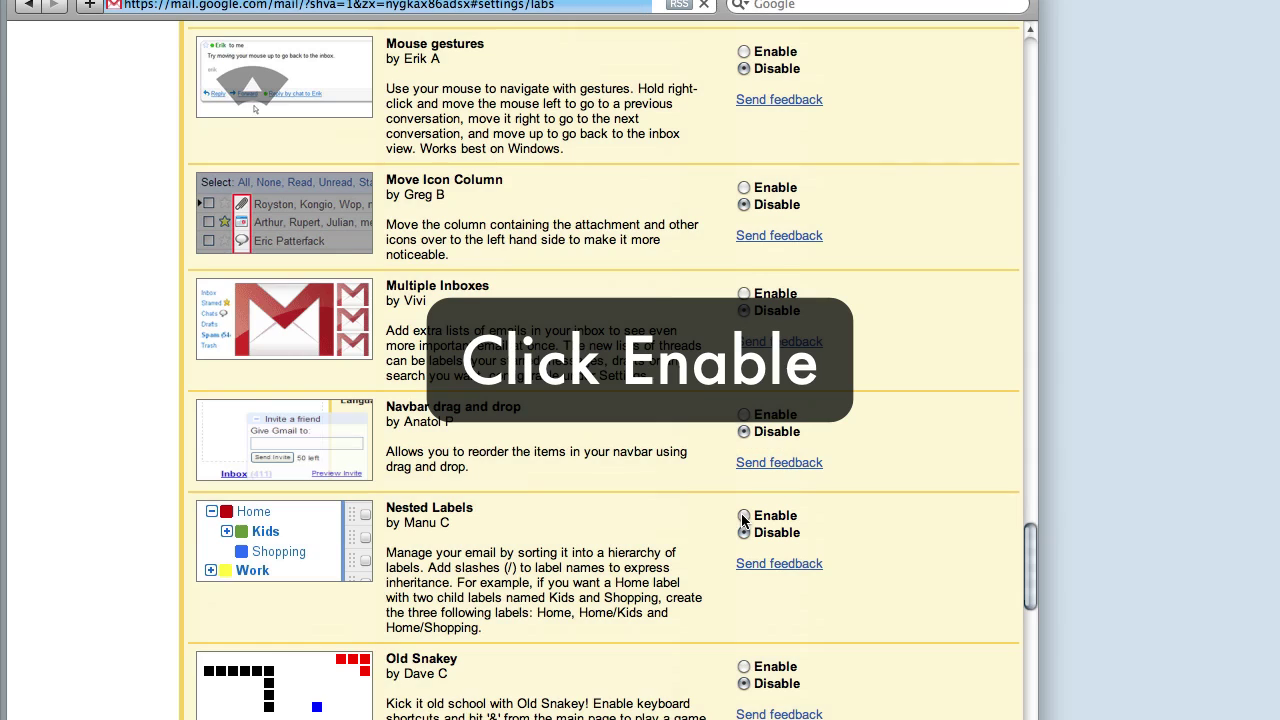
{"action": "left_click", "coordinate": [745, 516]}
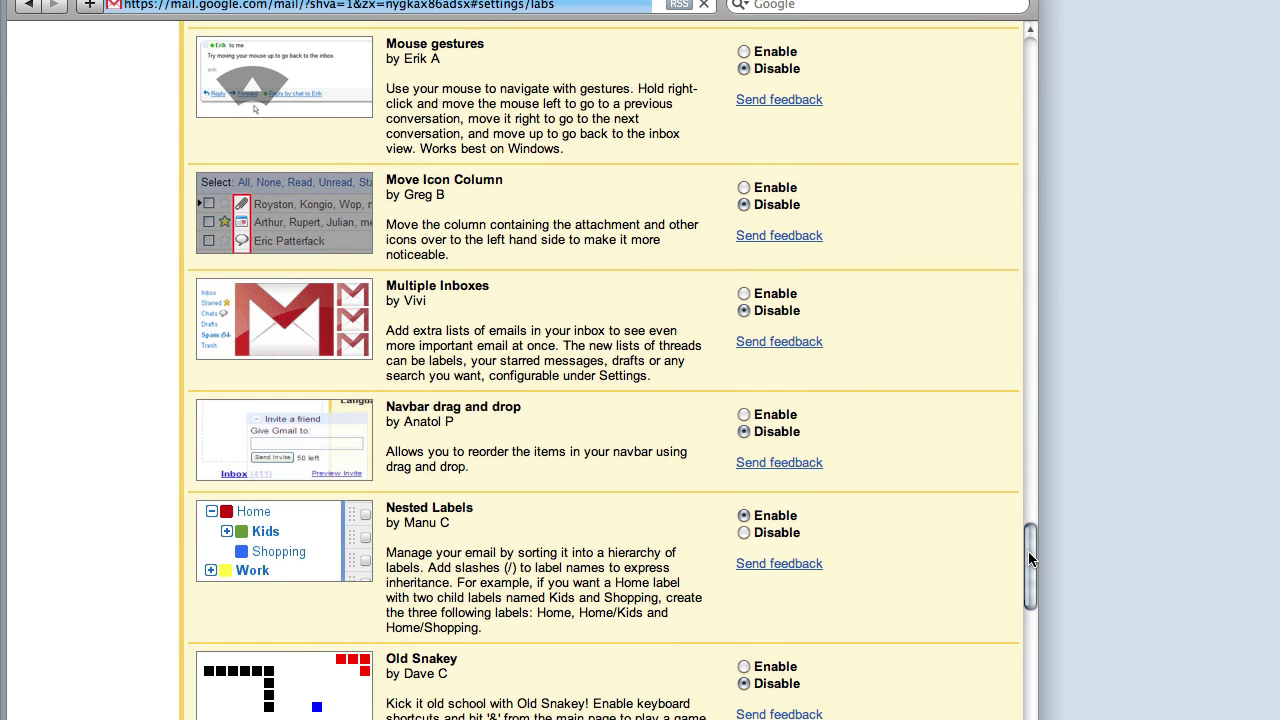
{"action": "left_click_drag", "start_coordinate": [1028, 551], "coordinate": [1018, 716]}
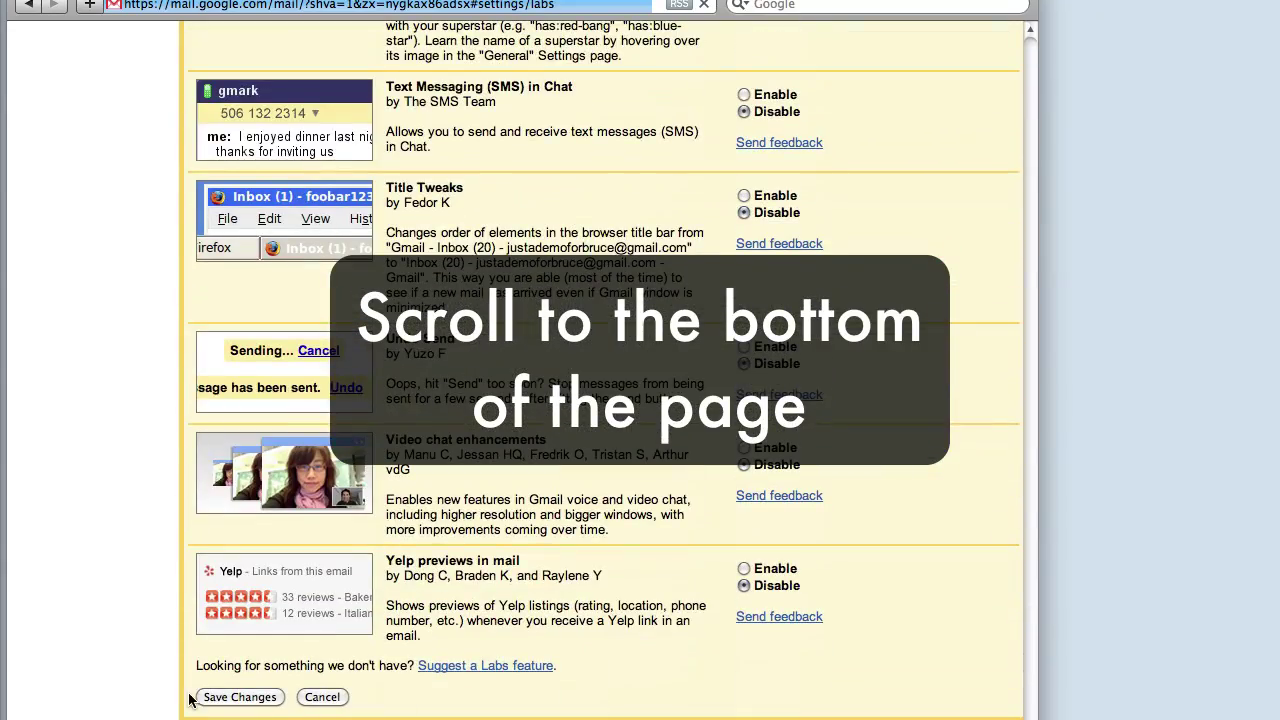
{"action": "left_click", "coordinate": [224, 700]}
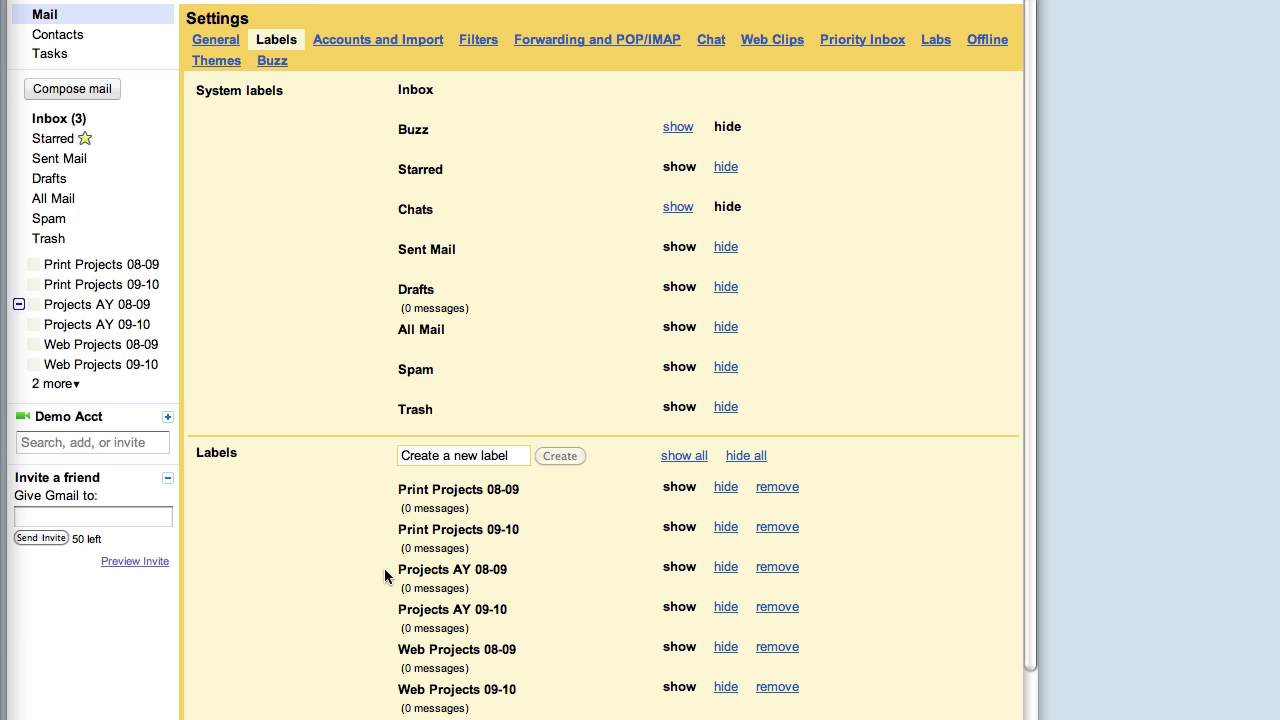
Rename Web Projects 08-09 to 'Projects AY 08-09/Web Projects 08-09' to nest it.
{"action": "left_click", "coordinate": [398, 569]}
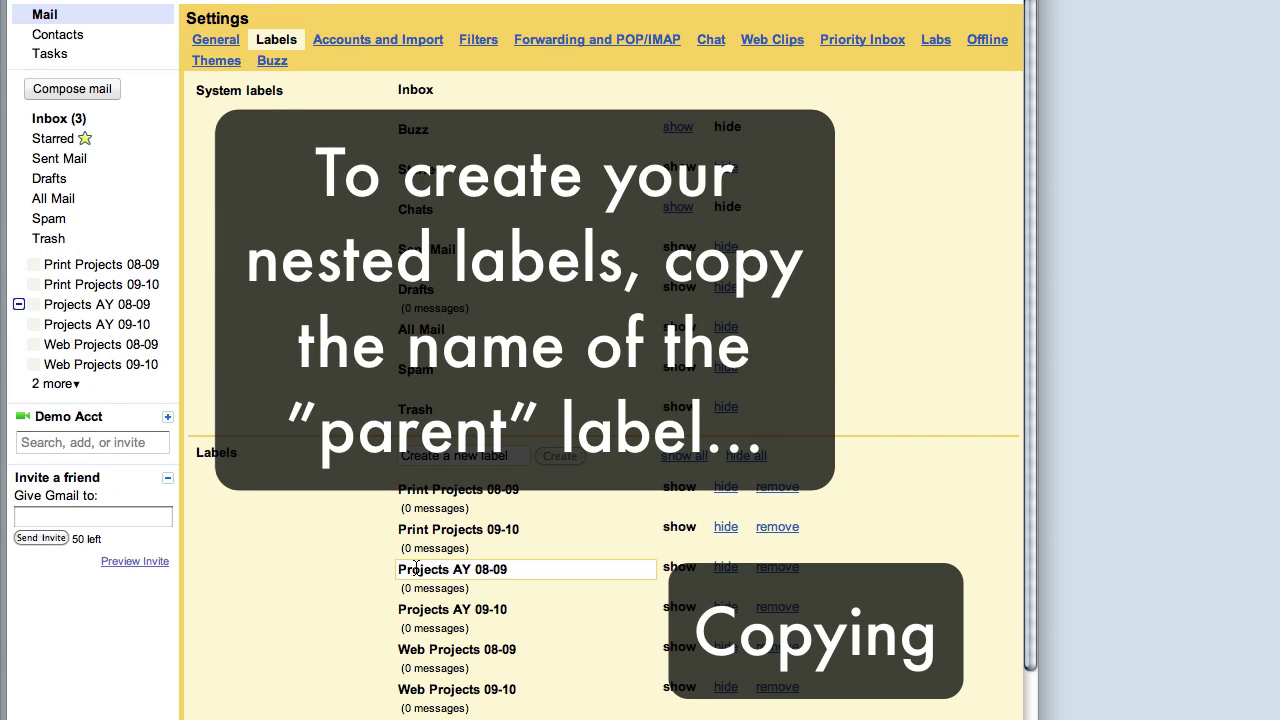
{"action": "left_click_drag", "start_coordinate": [505, 569], "coordinate": [343, 593]}
{"action": "key", "text": "ctrl+c"}
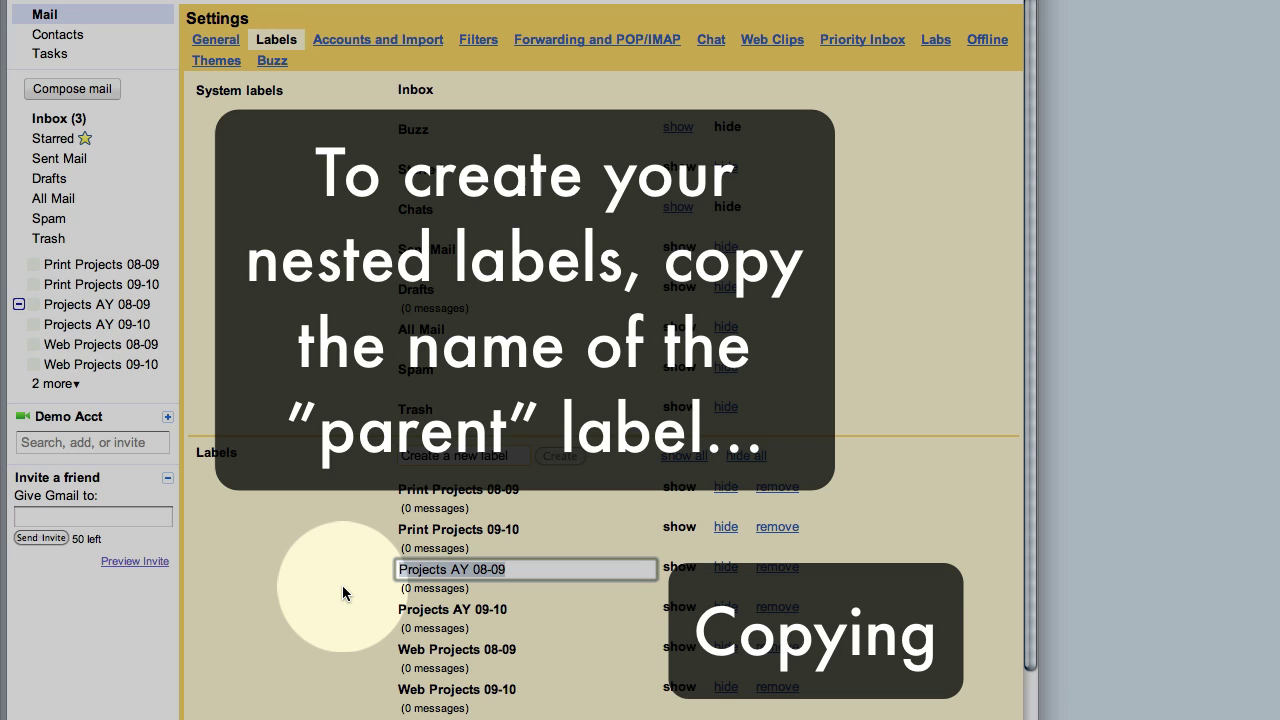
{"action": "left_click", "coordinate": [343, 593]}
{"action": "left_click", "coordinate": [414, 649]}
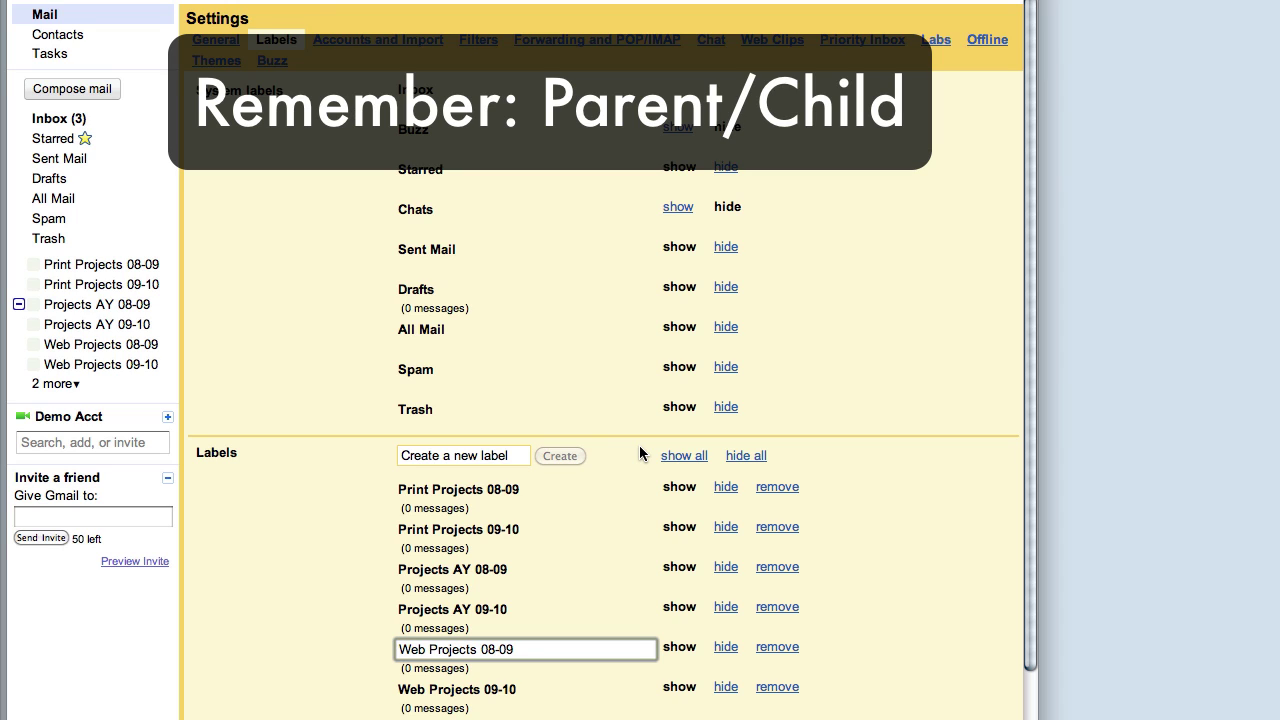
{"action": "key", "text": "ctrl+v"}
{"action": "type", "text": "/"}
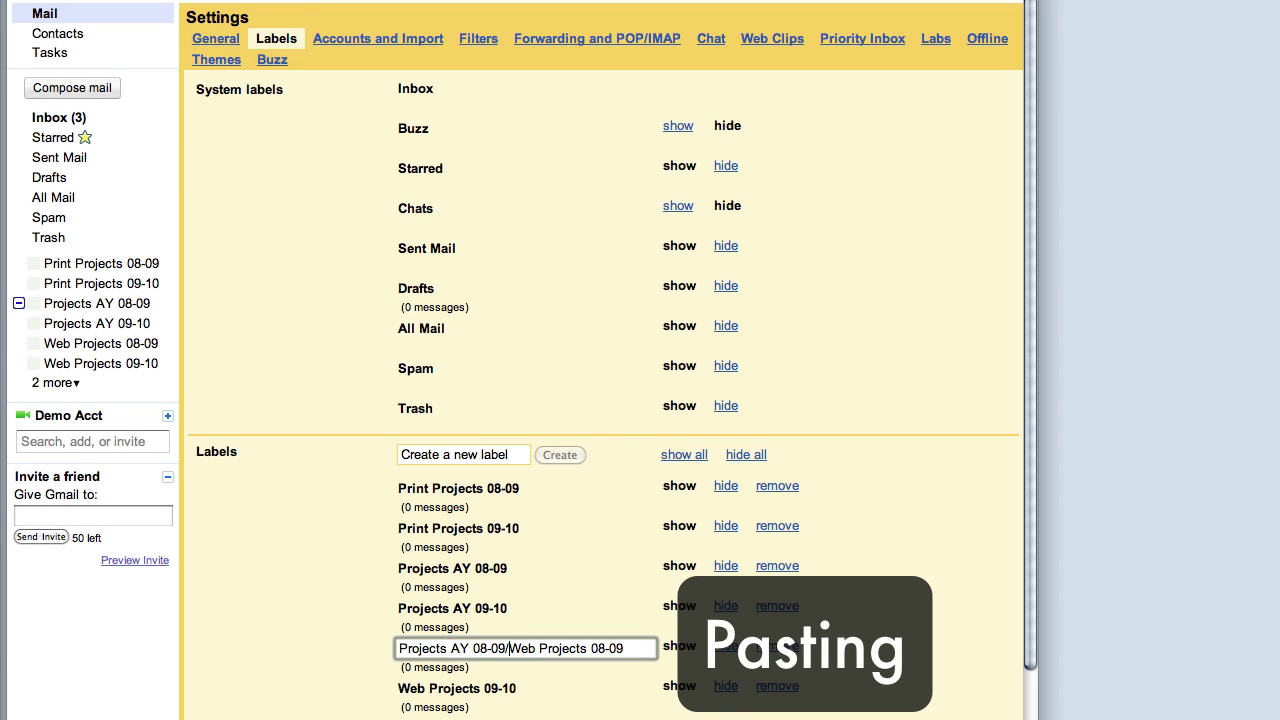
{"action": "key", "text": "Return"}
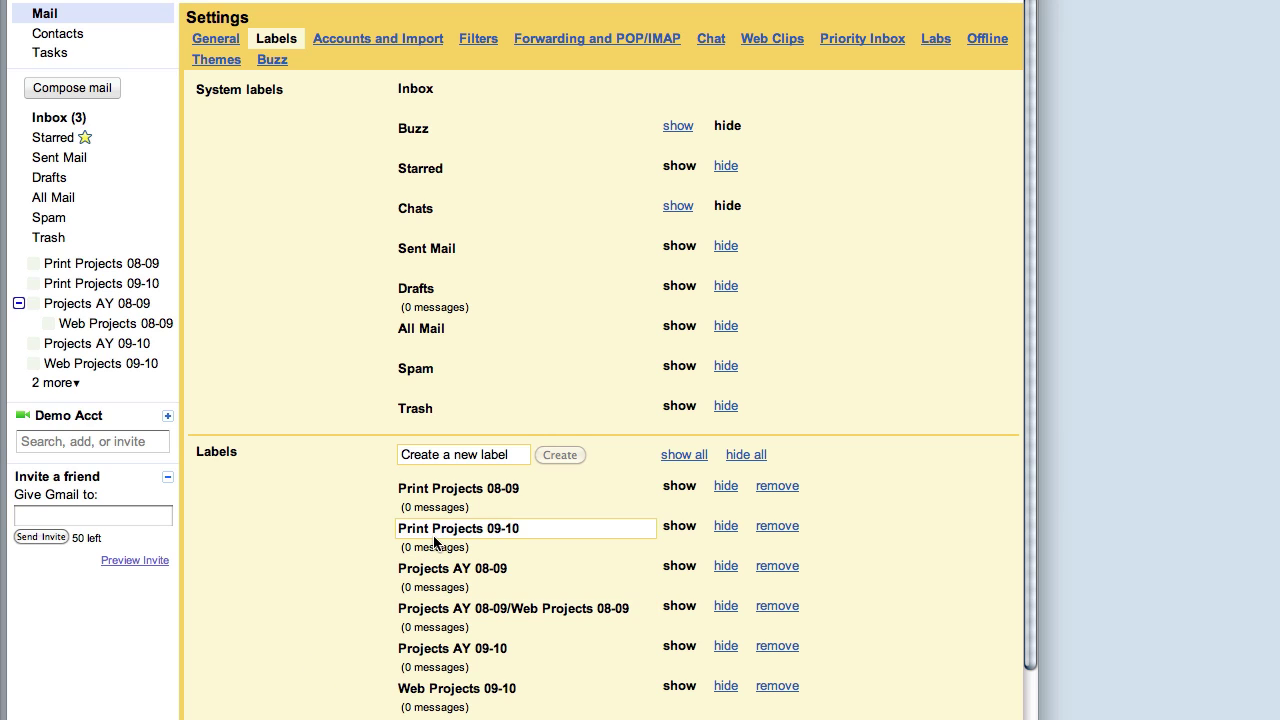
Nest Print Projects 08-09 under Projects AY 08-09 by prefixing the parent name.
{"action": "left_click", "coordinate": [443, 490]}
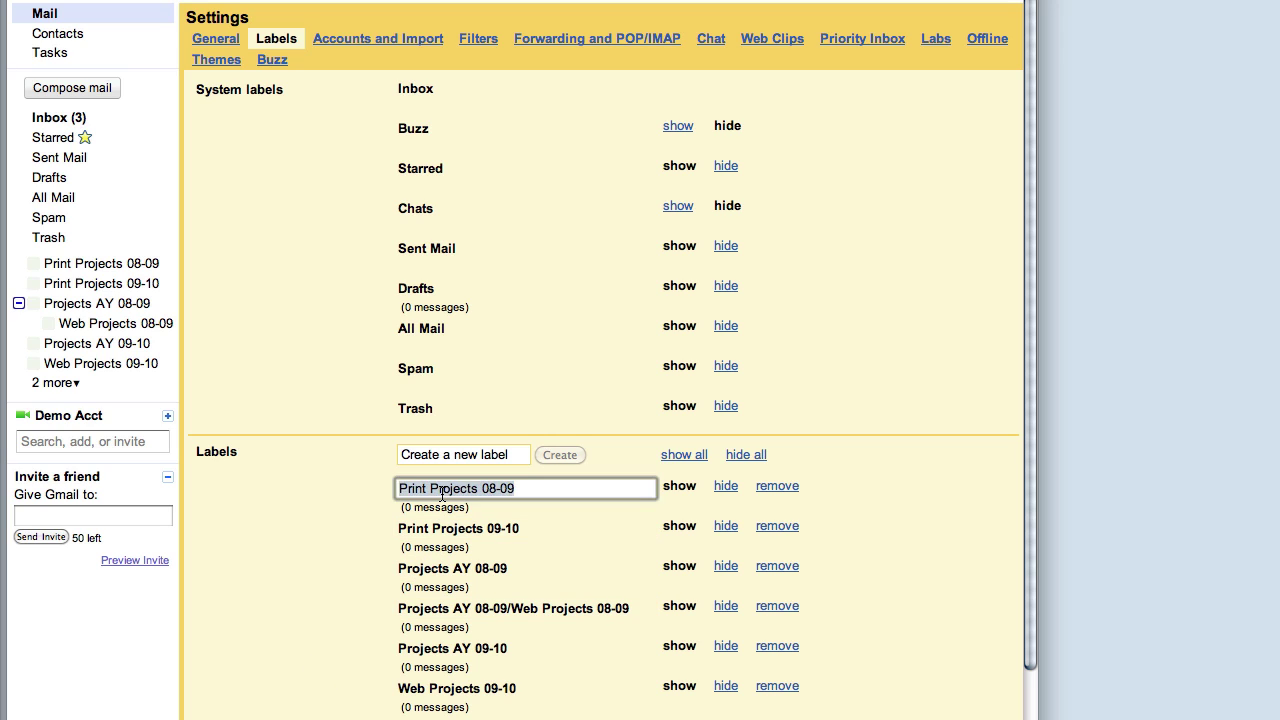
{"action": "key", "text": "Left"}
{"action": "key", "text": "ctrl+v"}
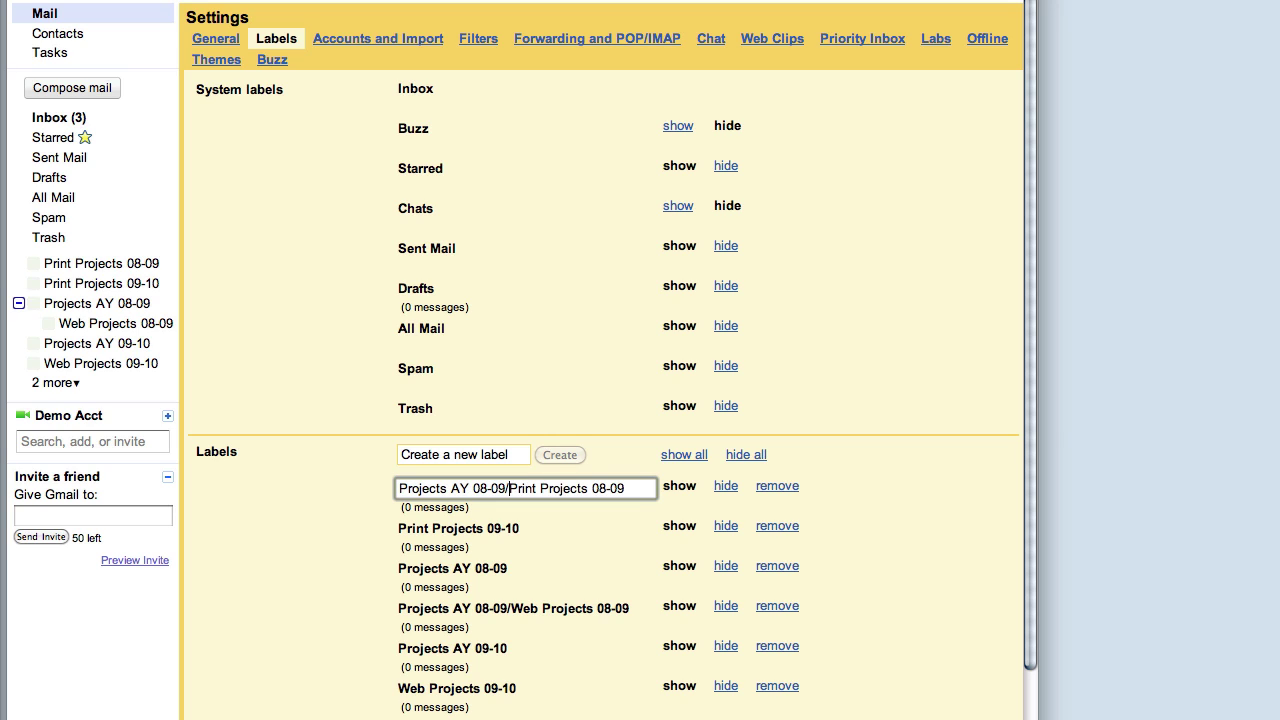
{"action": "key", "text": "Return"}
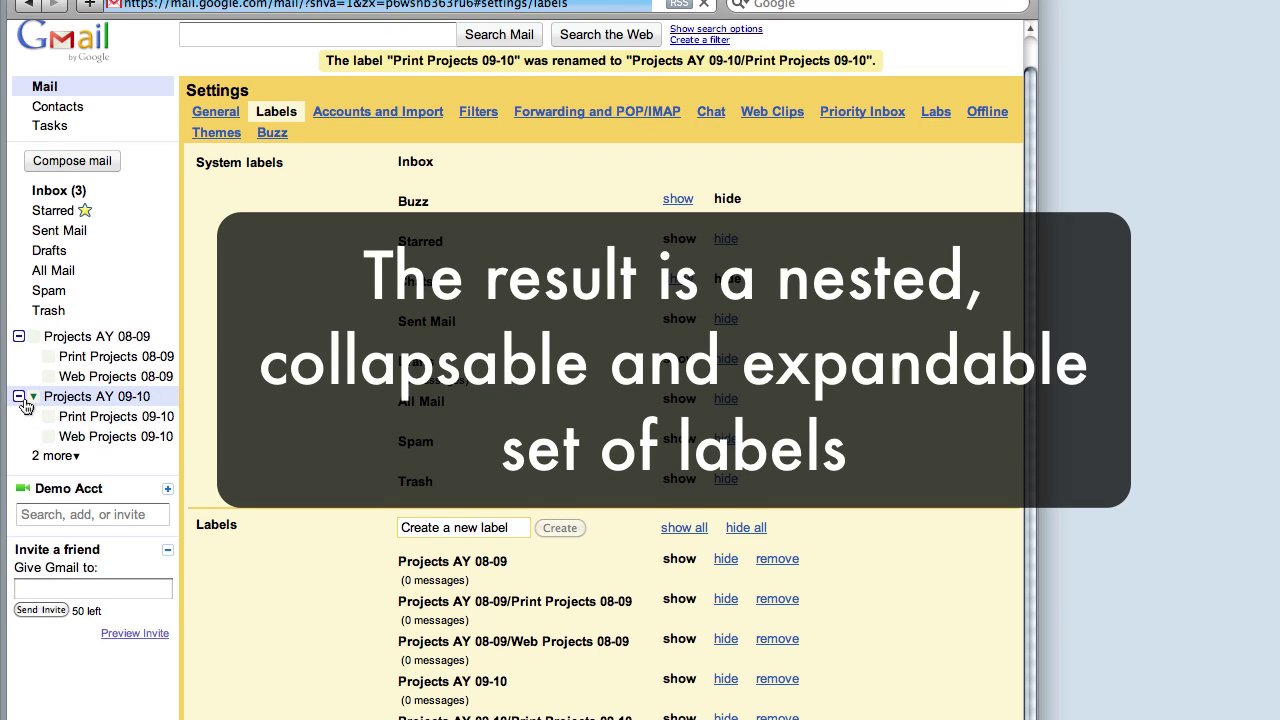
{"action": "left_click", "coordinate": [19, 397]}
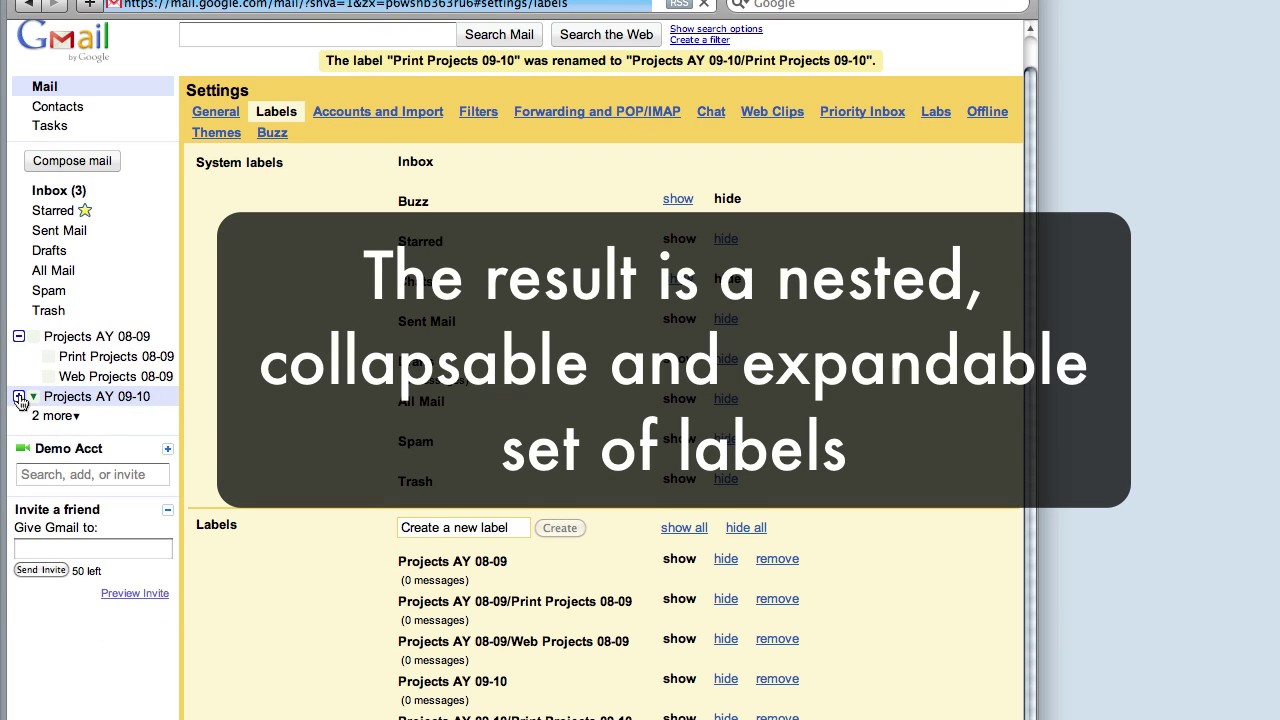
{"action": "left_click", "coordinate": [19, 337]}
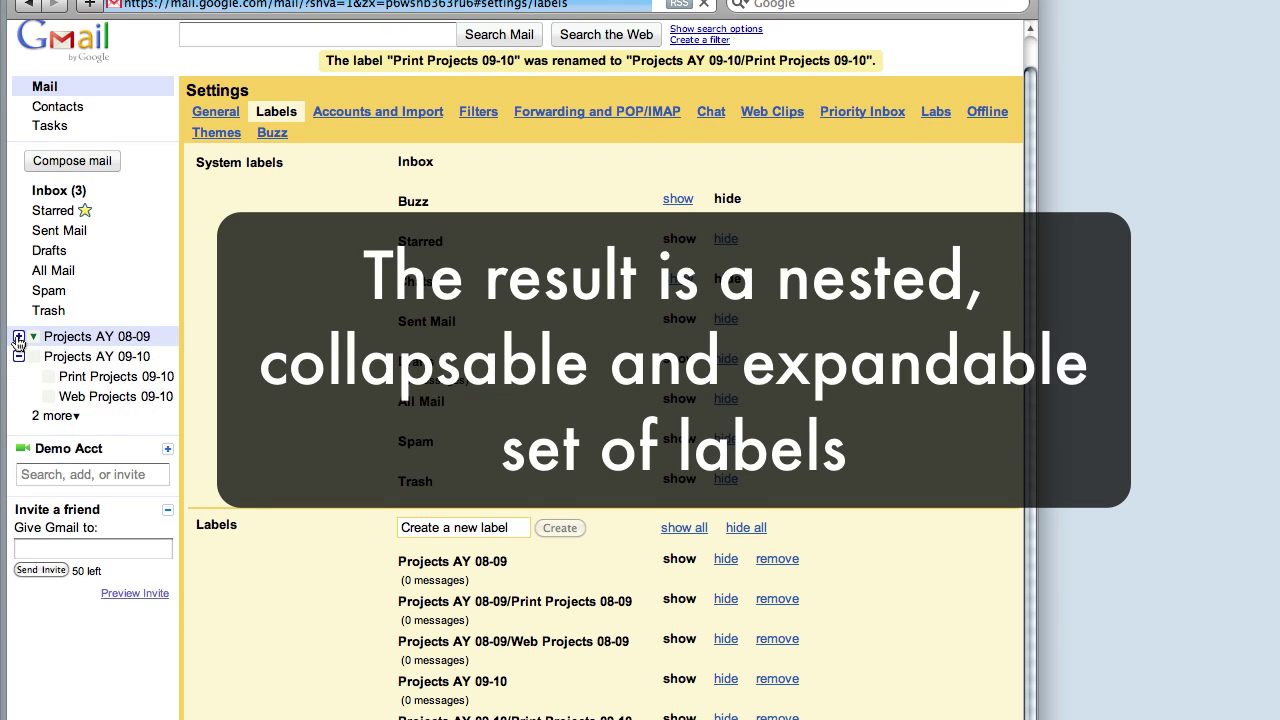
{"action": "left_click", "coordinate": [19, 337]}
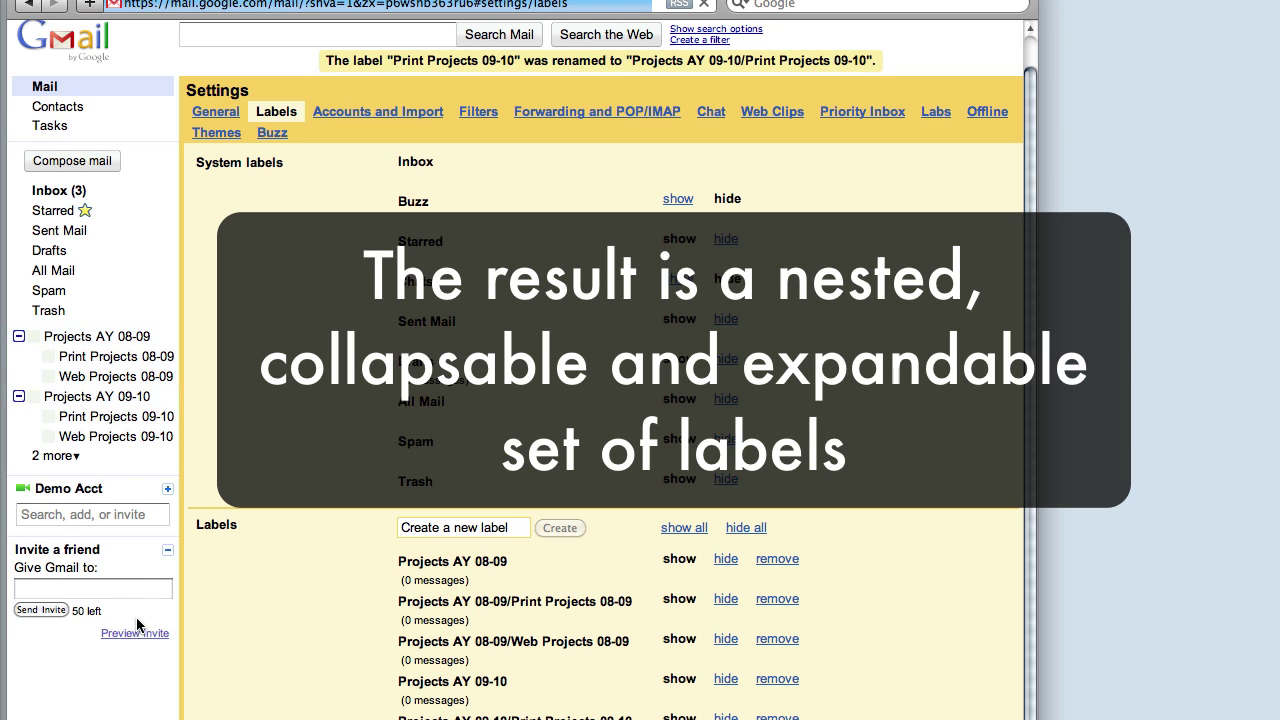